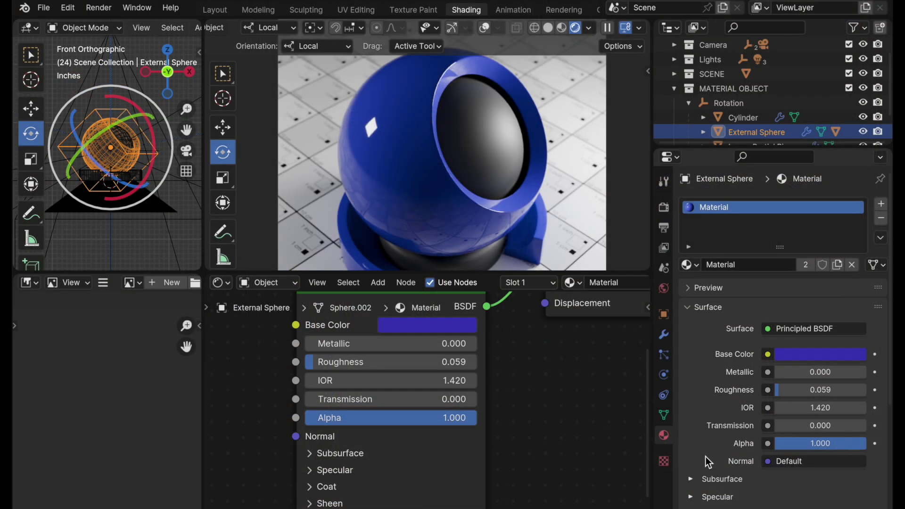
Bring the blue Principled BSDF and its link to the Material Output Surface input into view.
scroll(706, 457, "down", 5)
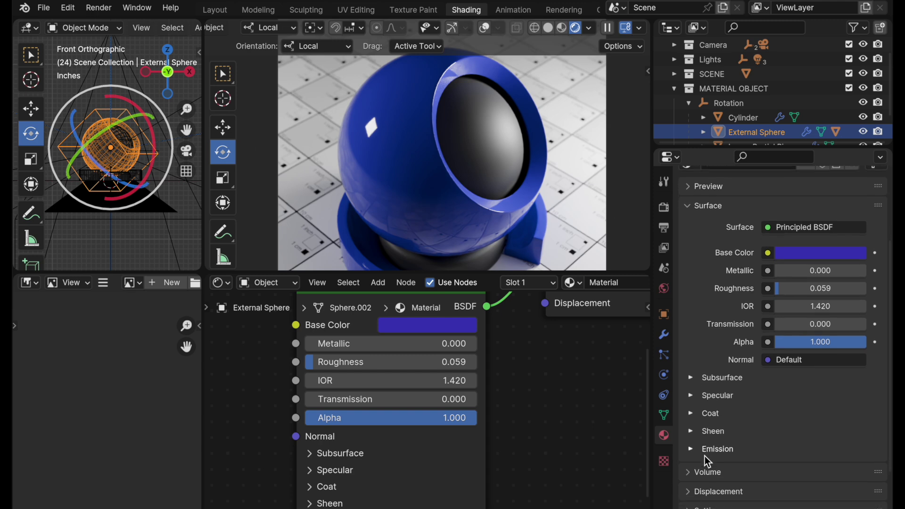
scroll(705, 456, "up", 1)
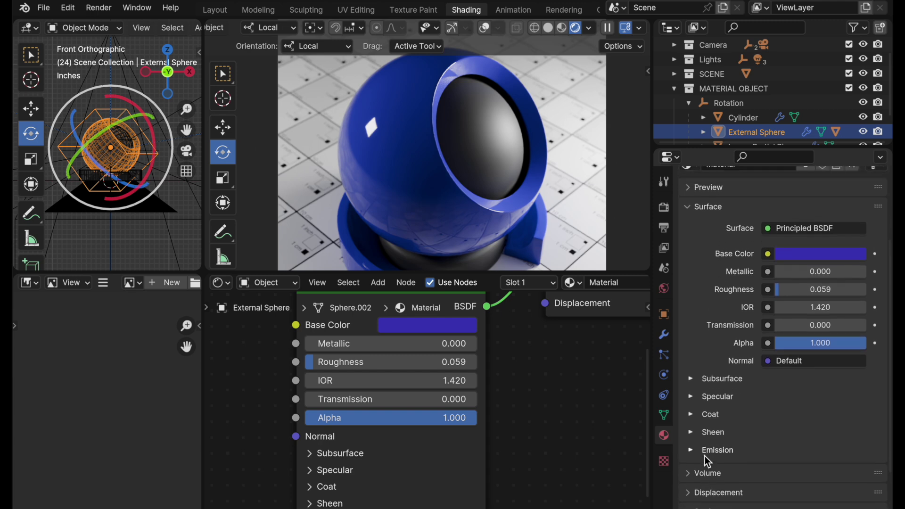
scroll(705, 456, "up", 2)
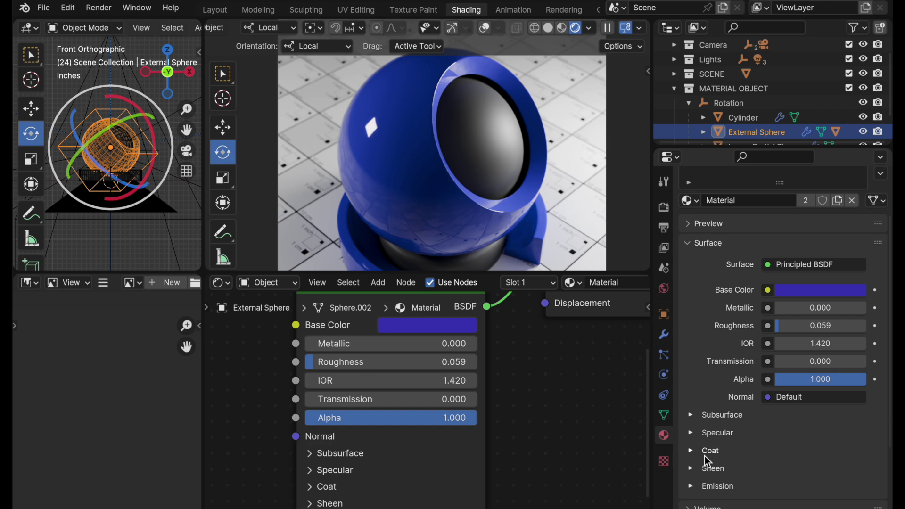
scroll(705, 456, "up", 3)
scroll(634, 436, "up", 5)
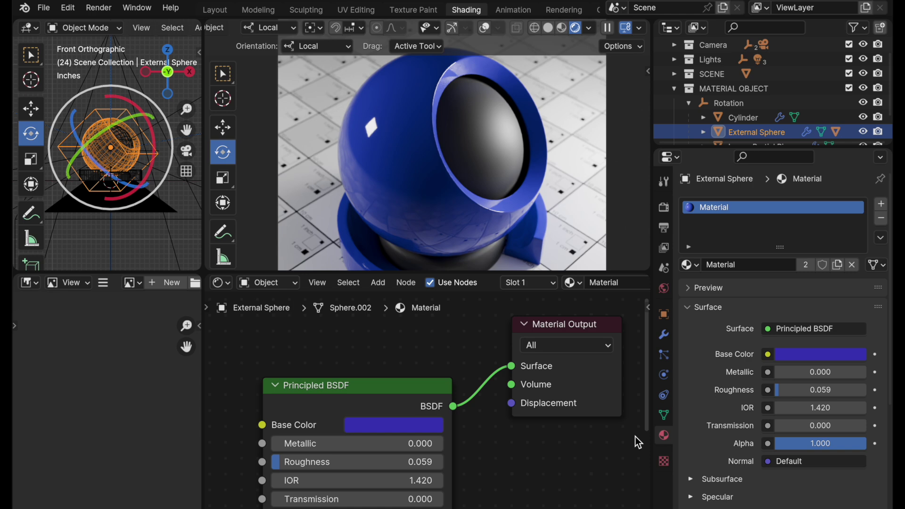
Expand and collapse the Principled BSDF node's Subsurface and Specular sections to inspect them.
scroll(634, 439, "down", 5)
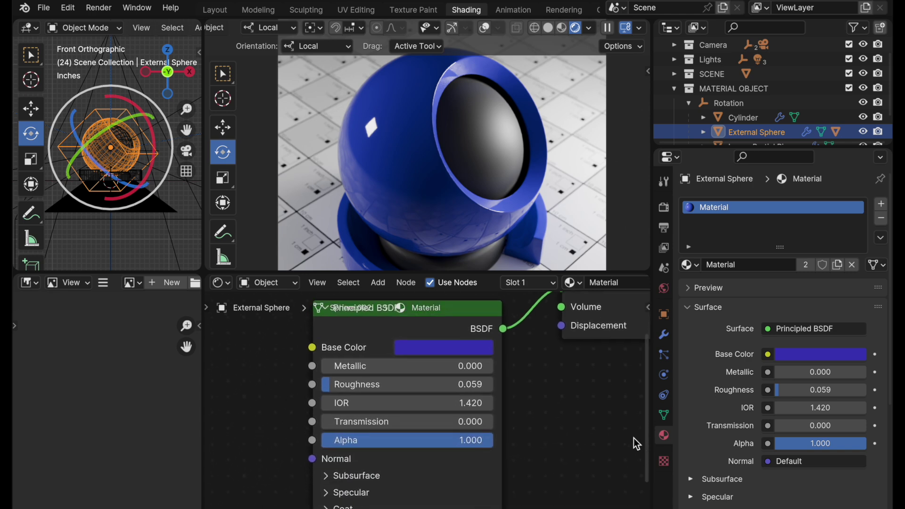
scroll(524, 369, "down", 3)
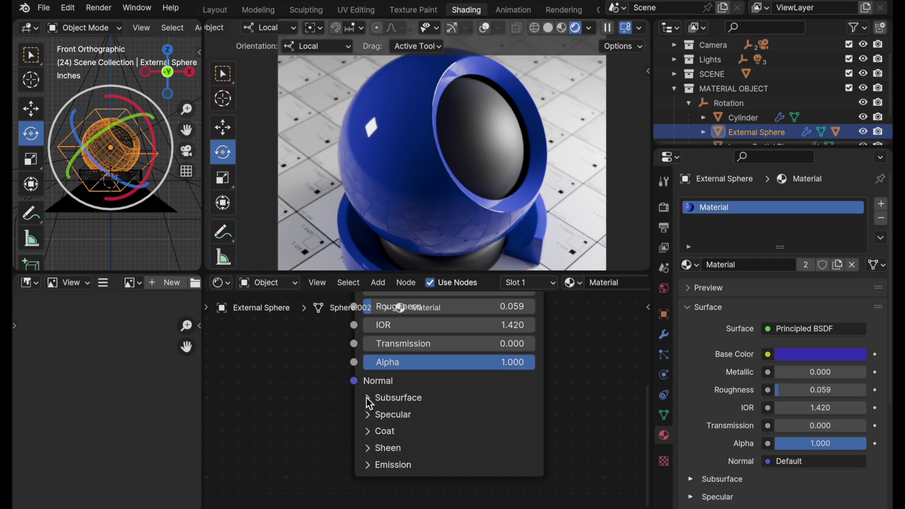
left_click(368, 398)
scroll(367, 398, "down", 3)
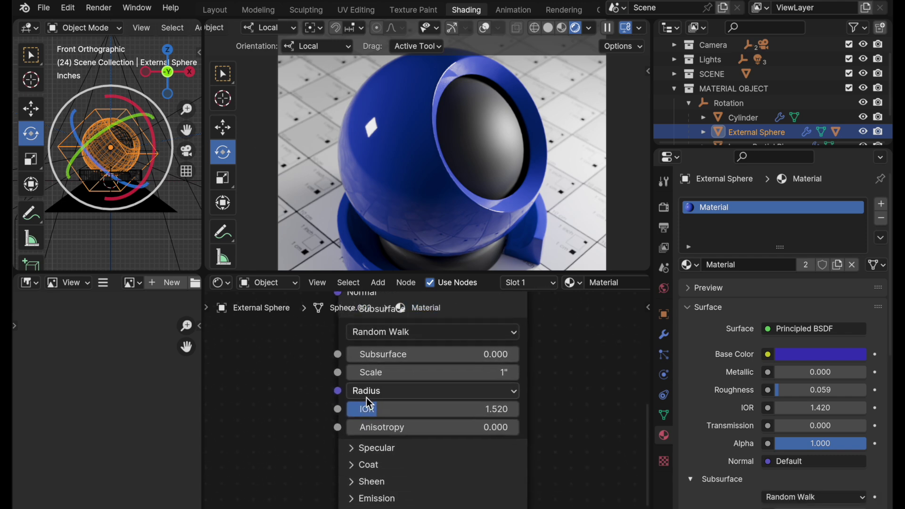
left_click(357, 348)
left_click(356, 365)
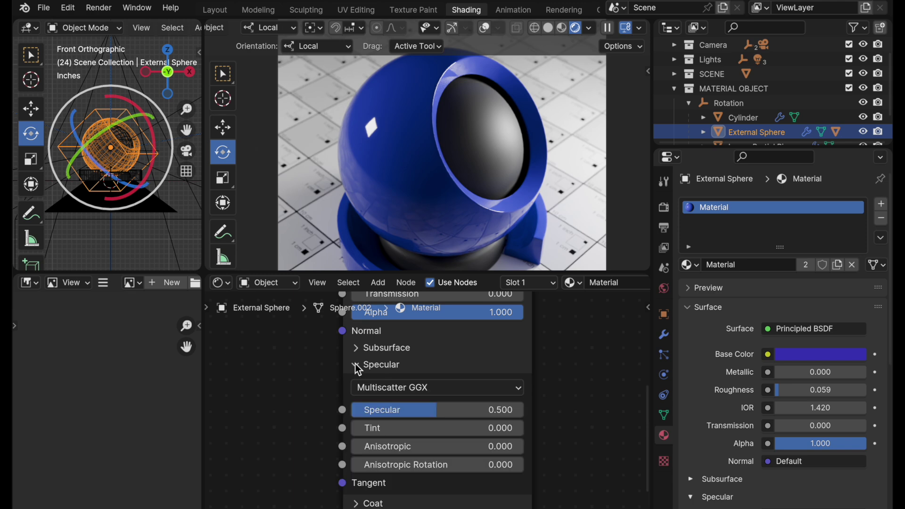
left_click(357, 365)
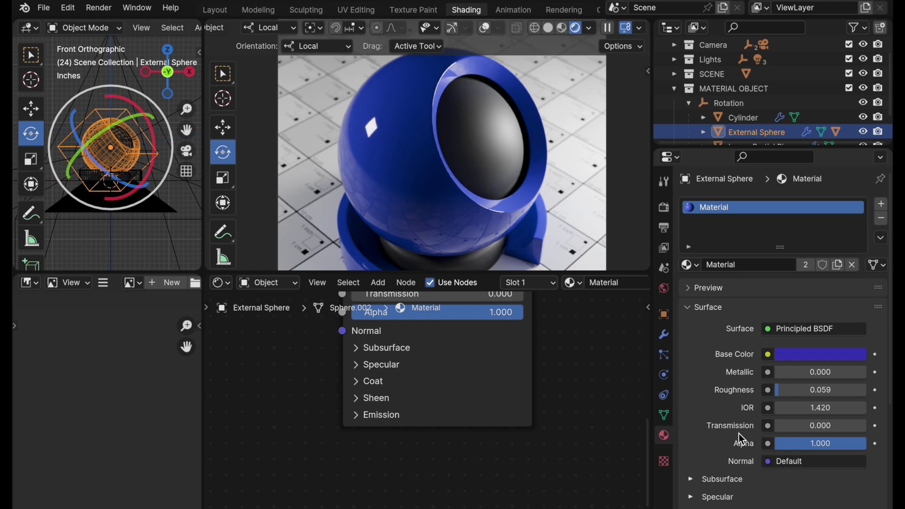
scroll(738, 433, "down", 8)
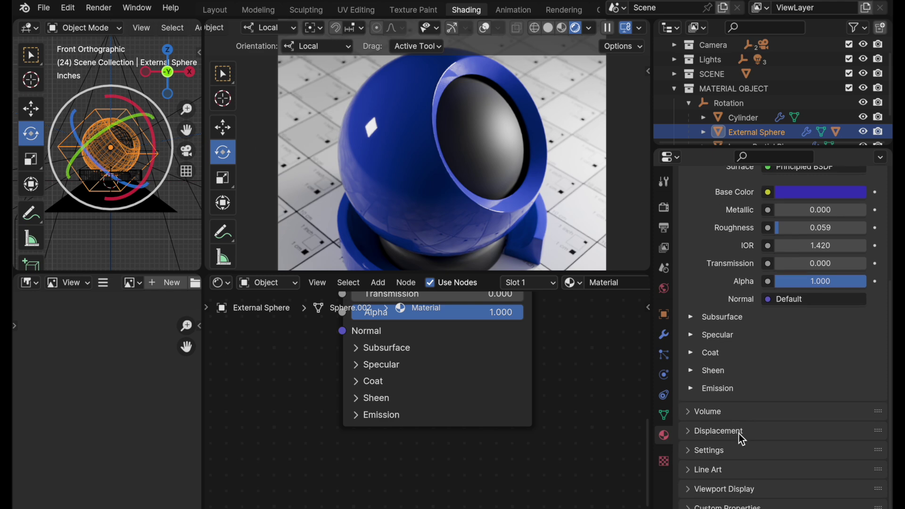
Inspect the Subsurface, Specular and Coat subpanels in the Properties material tab, collapsing each again.
scroll(700, 305, "up", 2)
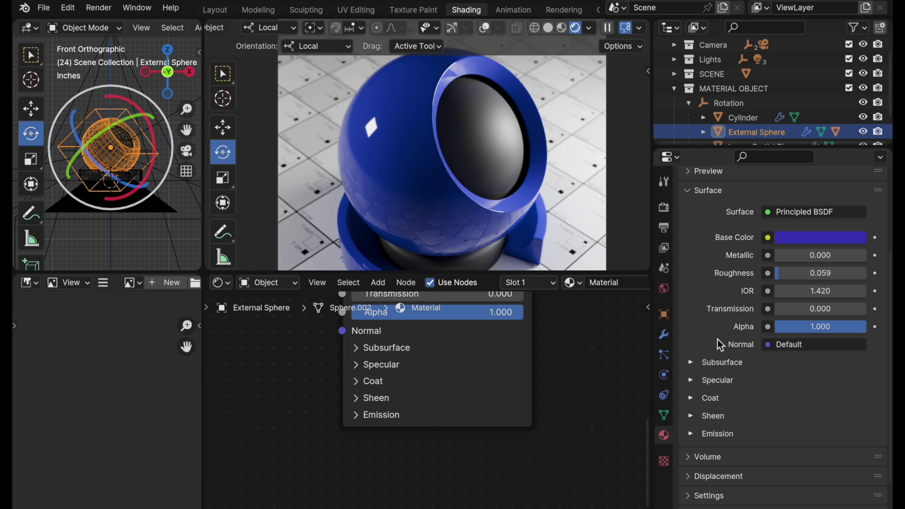
left_click(691, 362)
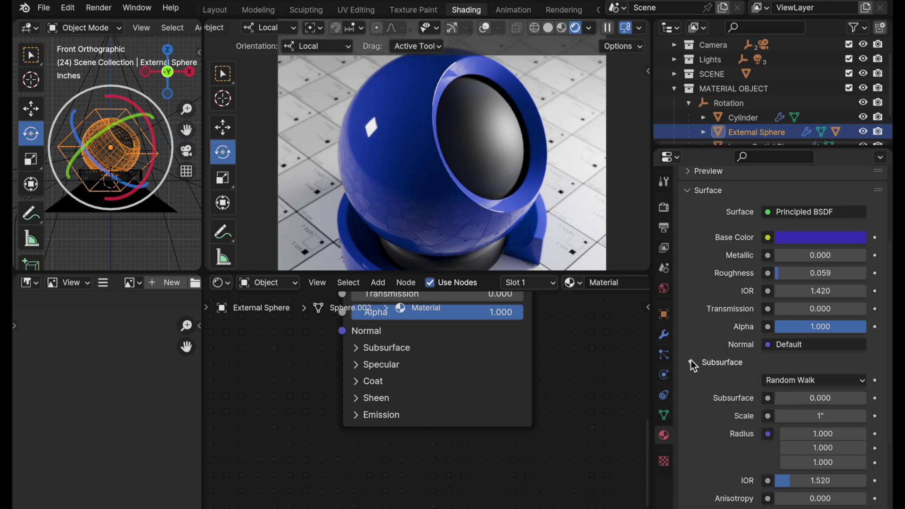
scroll(691, 360, "down", 2)
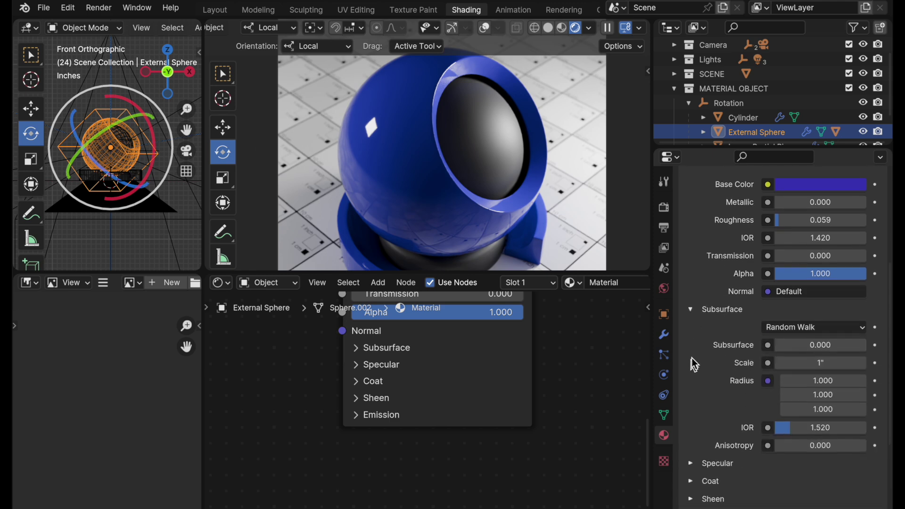
left_click(690, 311)
left_click(689, 334)
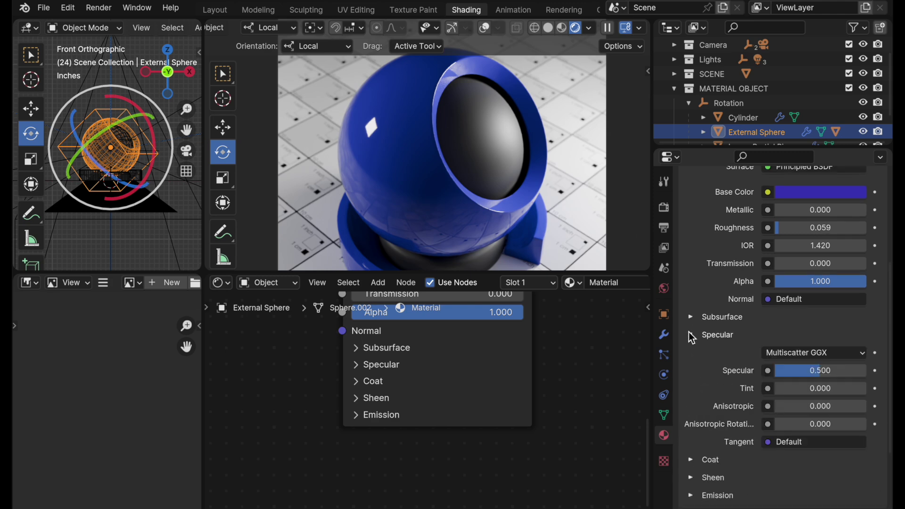
left_click(689, 333)
left_click(690, 353)
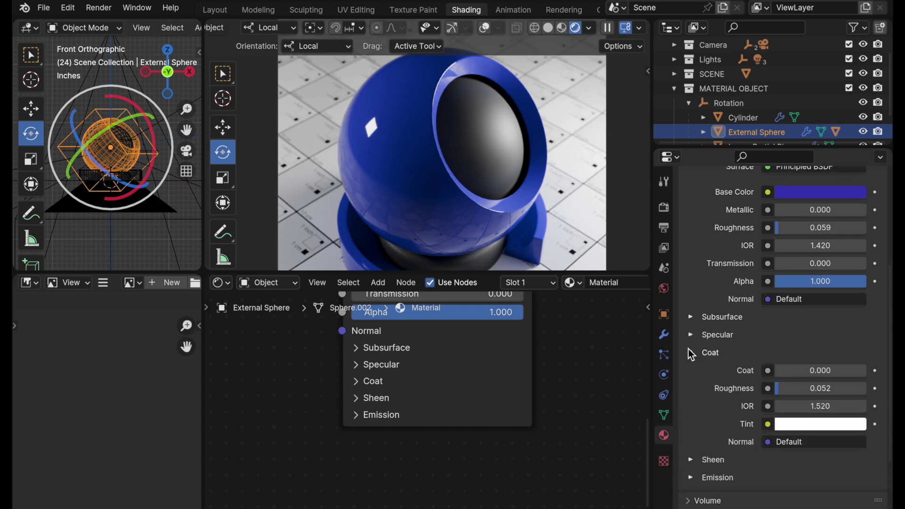
left_click(688, 352)
Expand the Subsurface section on the Principled BSDF node.
scroll(700, 352, "up", 4)
scroll(699, 350, "up", 1)
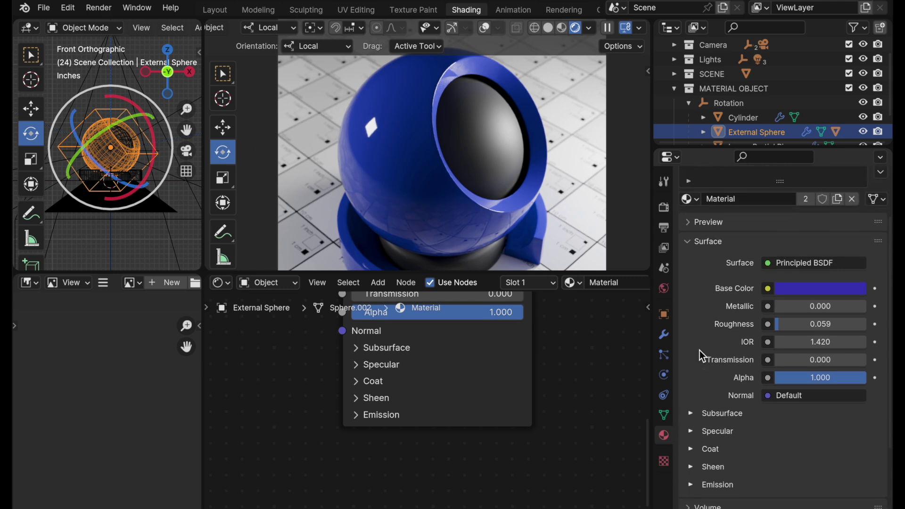
left_click(690, 413)
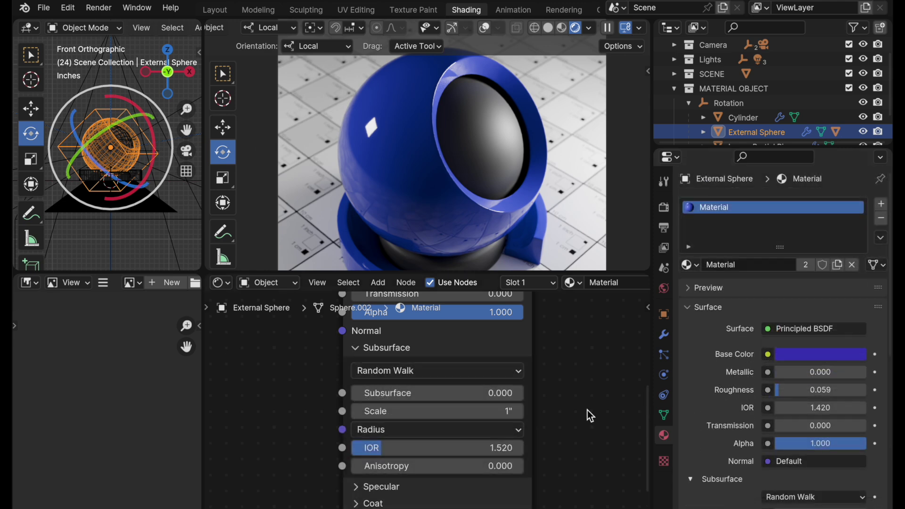
Reveal the subsurface Radius values, reading 1.000 on all three channels, with IOR 1.520.
scroll(588, 410, "left", 3)
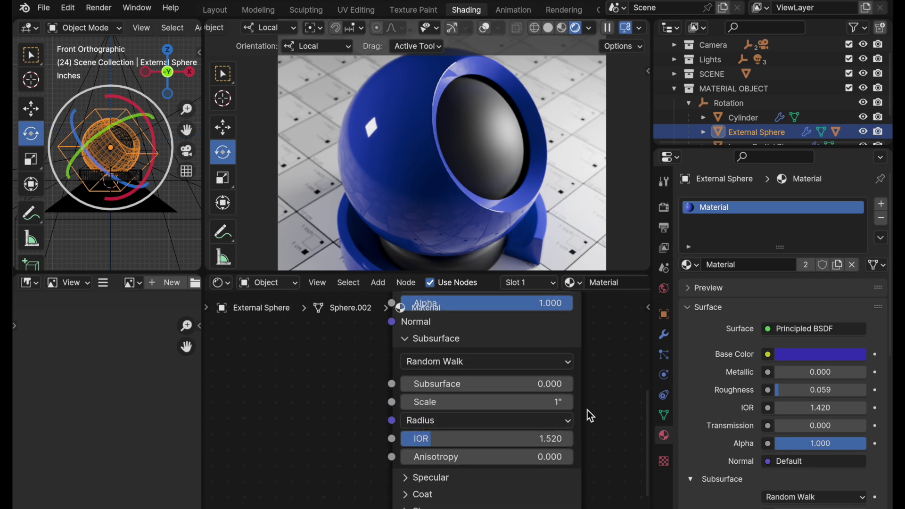
left_click(460, 420)
scroll(742, 430, "down", 3)
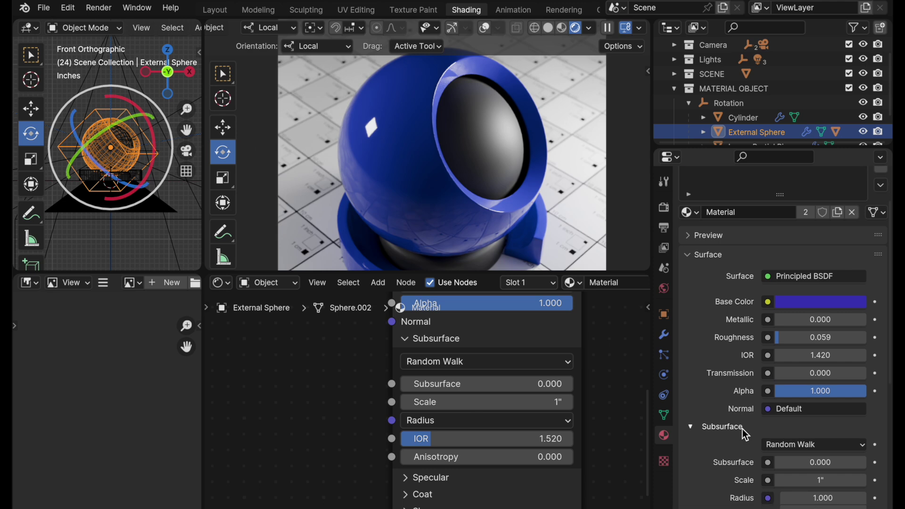
scroll(742, 429, "down", 8)
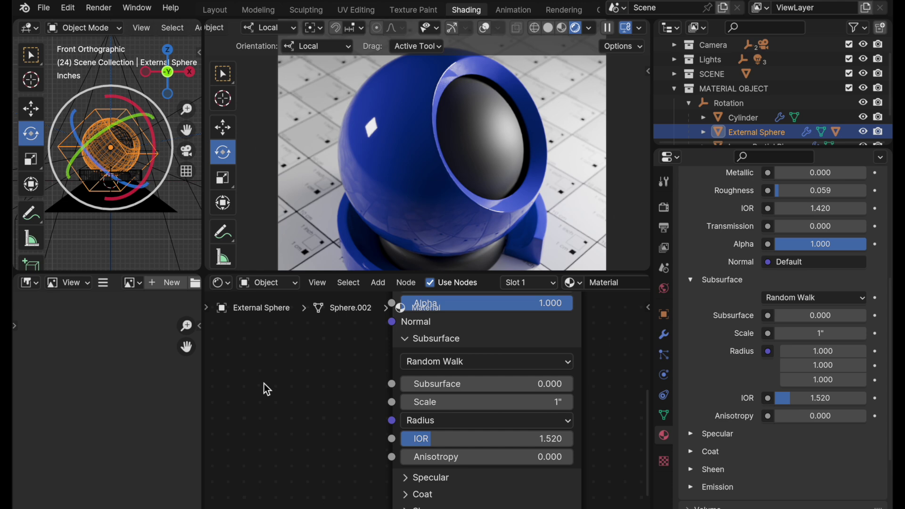
Add an RGB input node through the Shift+A 'rgb' search and place it in the tree.
key("shift+a")
mouse_move(264, 390)
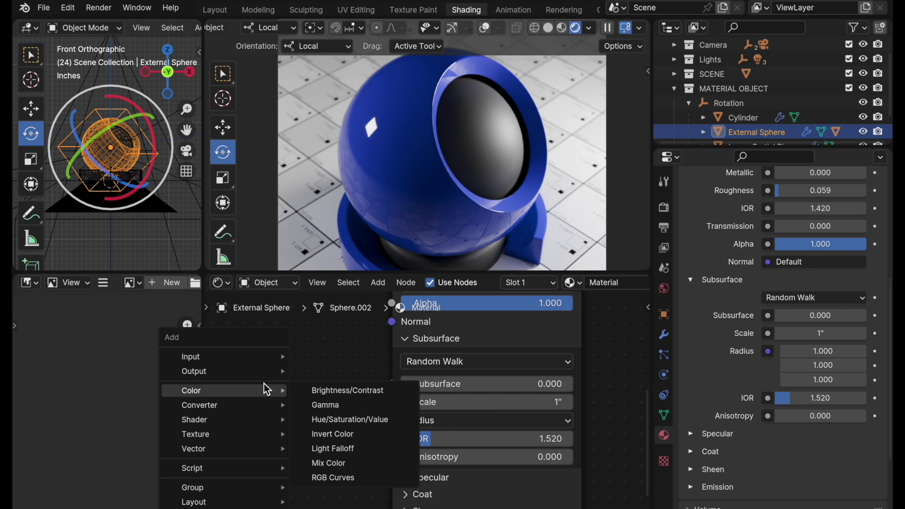
type("rgb")
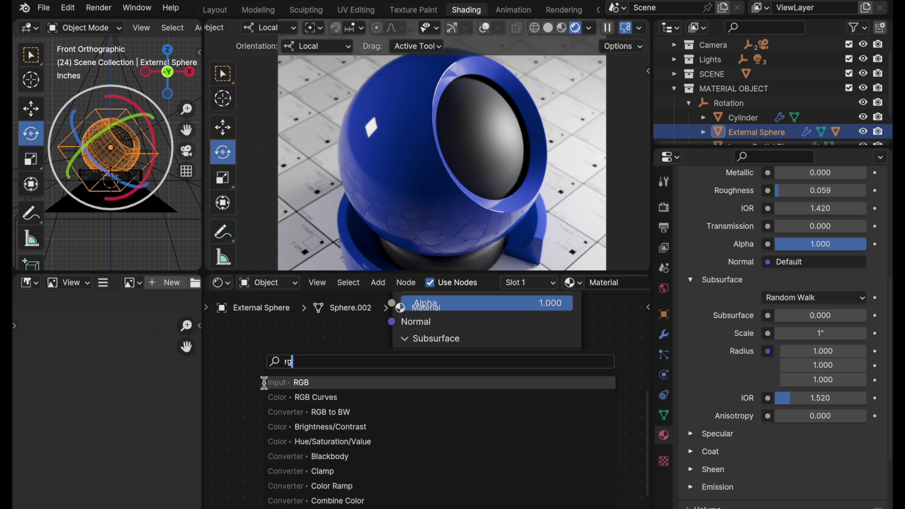
left_click(312, 384)
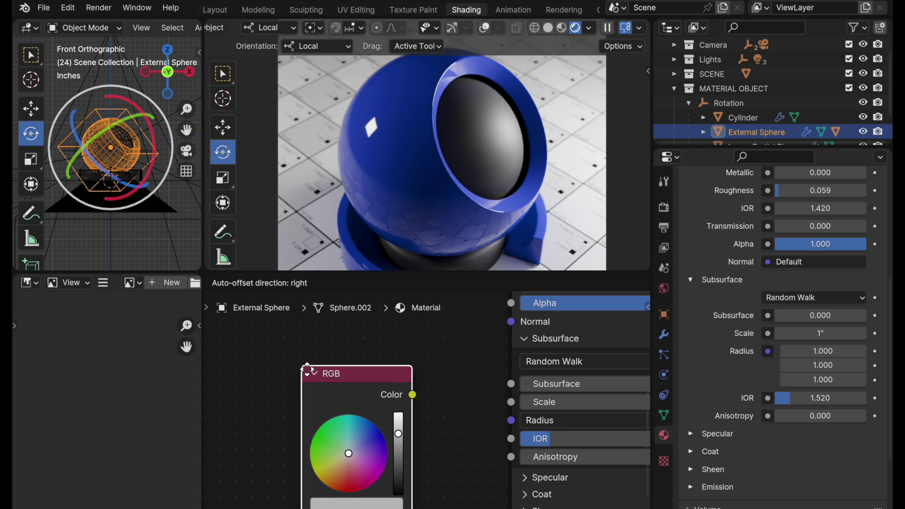
left_click(319, 367)
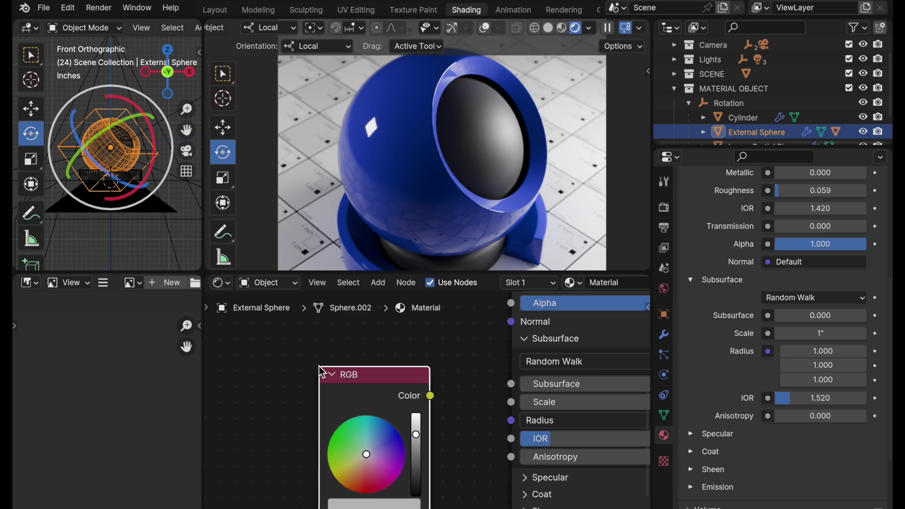
Set the RGB node to blue with red and green at 0, then link its Color to subsurface Radius.
key("Home")
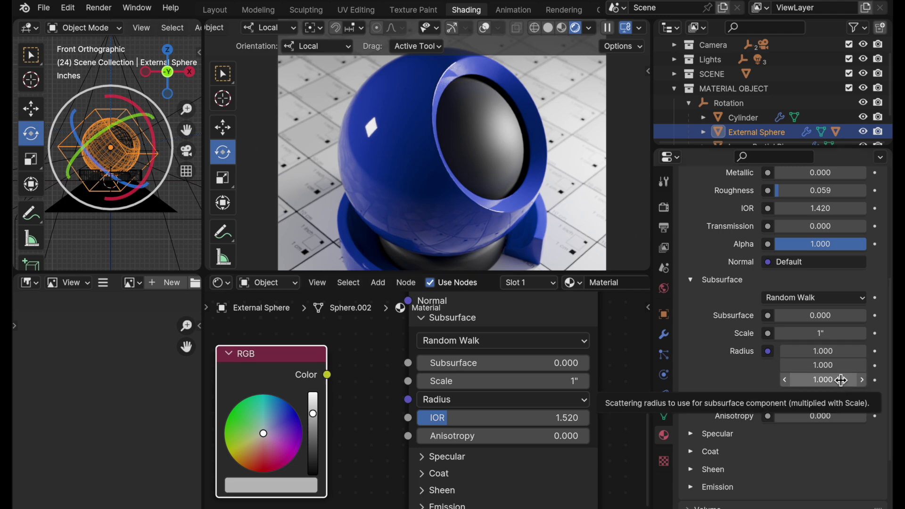
left_click(278, 485)
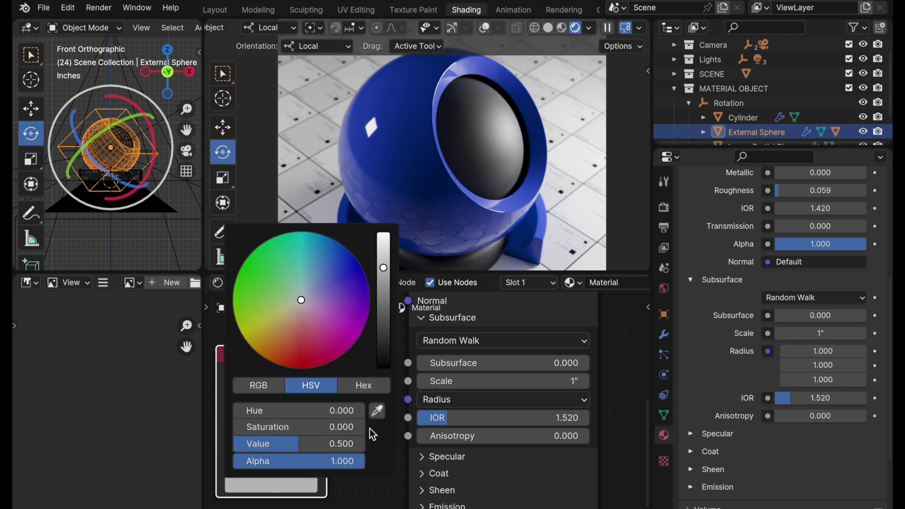
left_click(262, 386)
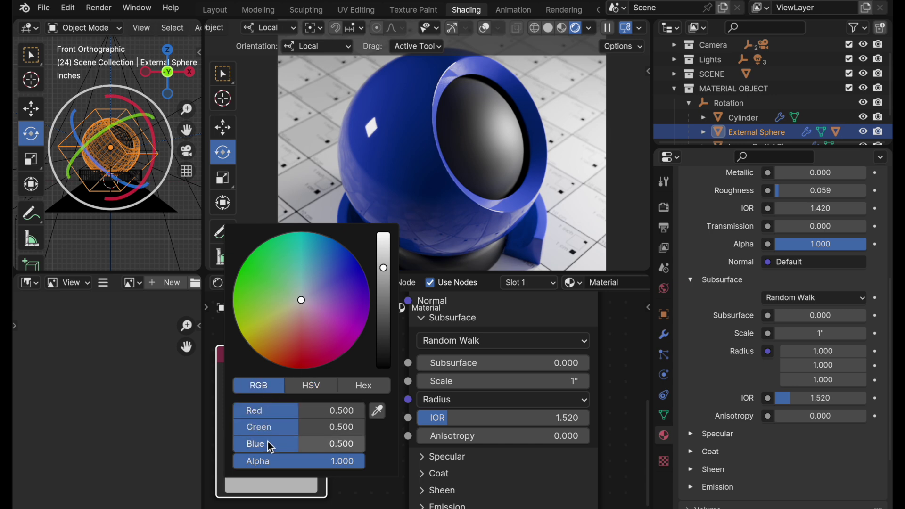
mouse_move(270, 411)
left_mouse_down()
mouse_move(271, 426)
mouse_move(271, 412)
left_mouse_up()
type("0")
key("Return")
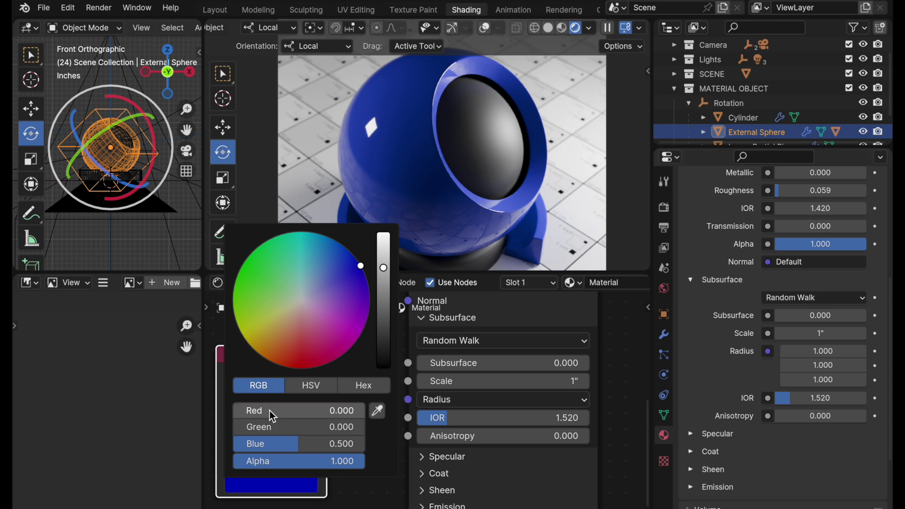
left_click_drag(298, 443, 367, 445)
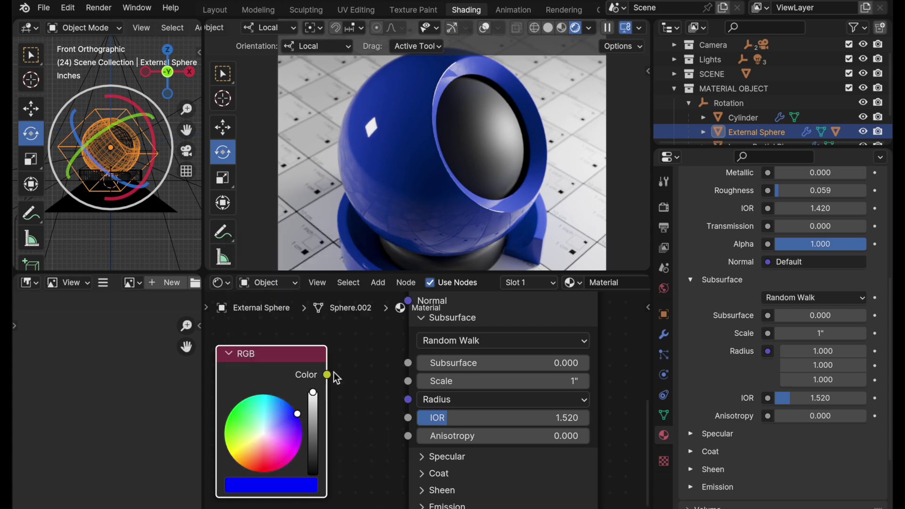
left_click_drag(328, 377, 404, 399)
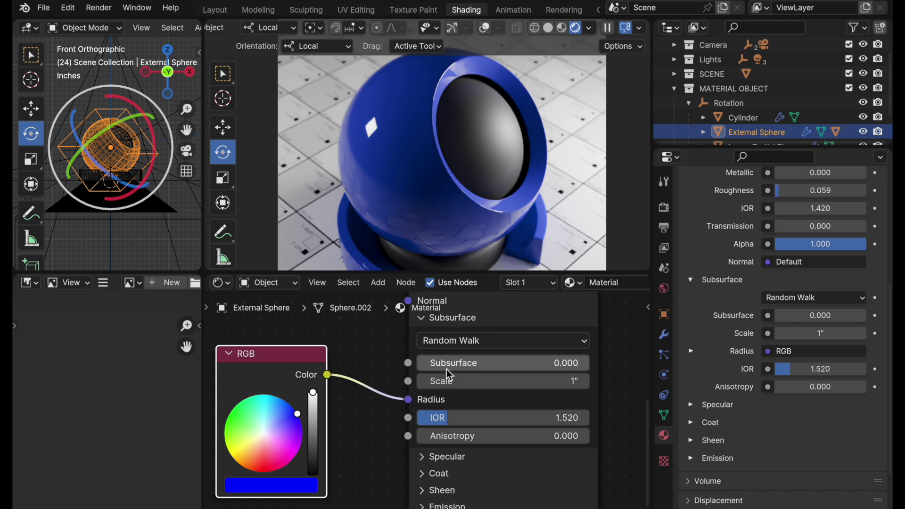
Drag the Subsurface weight to 1.000 and check the RGB node's blue colour.
left_click_drag(445, 366, 592, 370)
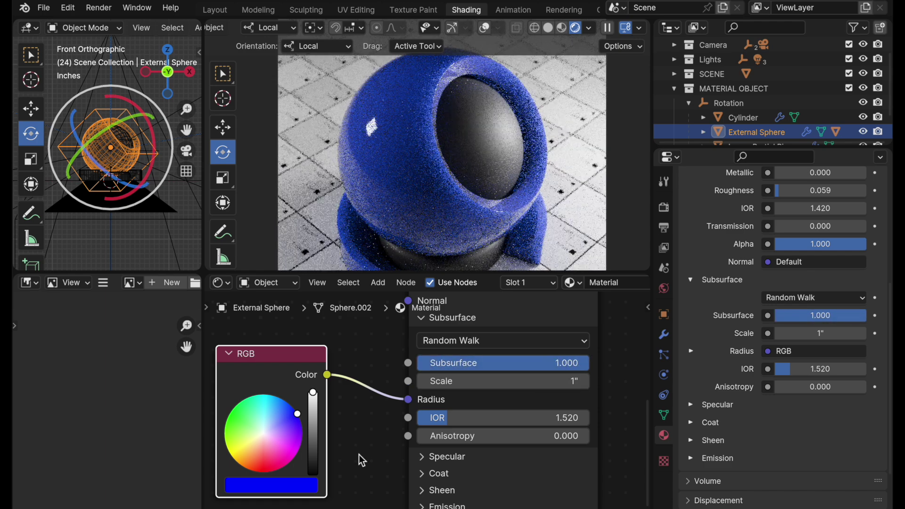
left_click(294, 484)
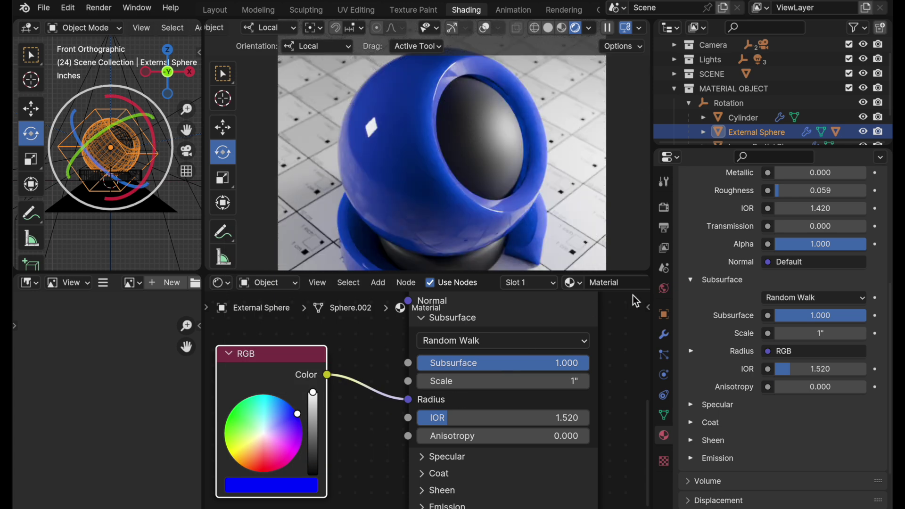
Change the subsurface Radius colour to pink and disconnect the RGB node from Radius.
left_click(691, 351)
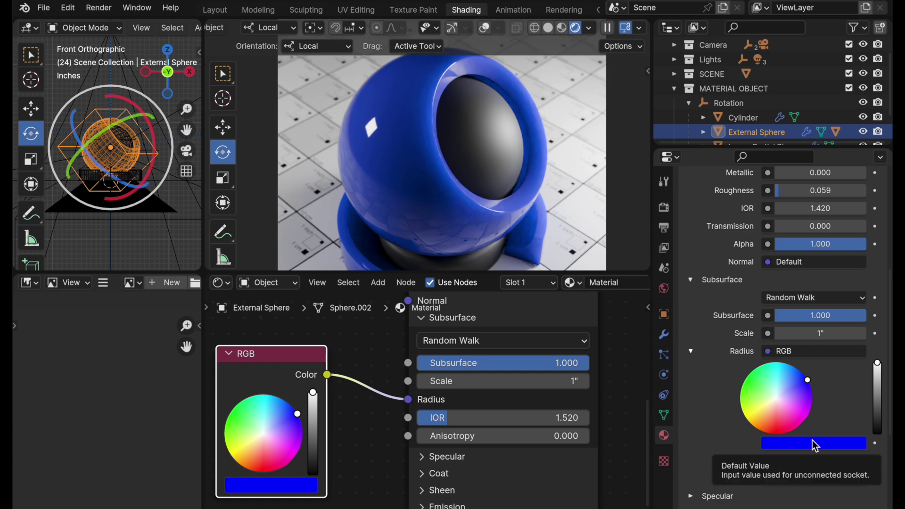
left_click_drag(803, 378, 780, 417)
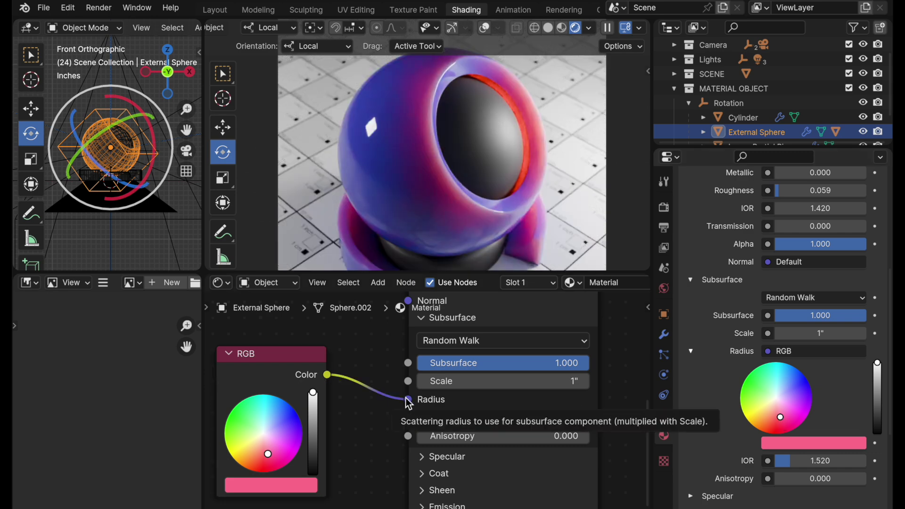
left_click_drag(406, 399, 384, 396)
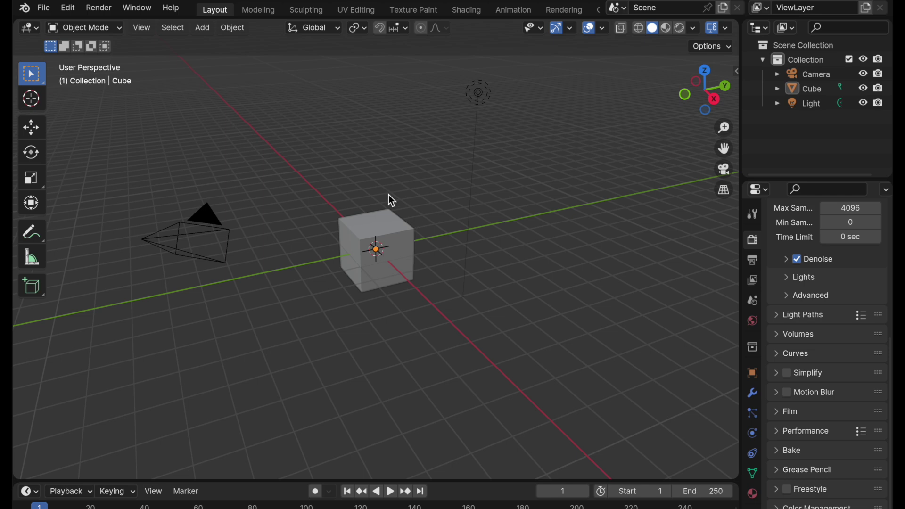
Open the recent file SSS Update _ CONVERT.blend containing the cube.
left_click(45, 8)
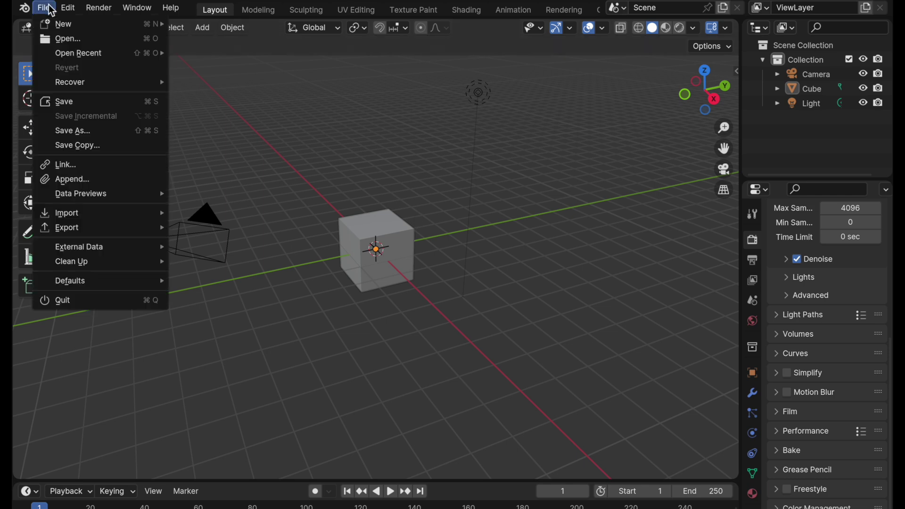
mouse_move(99, 59)
left_click(200, 53)
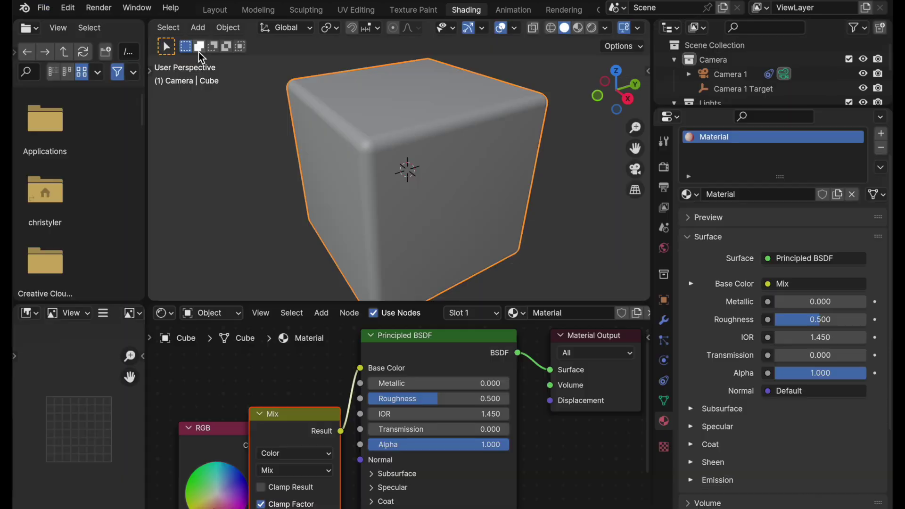
Switch to Rendered shading, enlarge the node editor, and move the RGB and Mix nodes left.
left_click(592, 27)
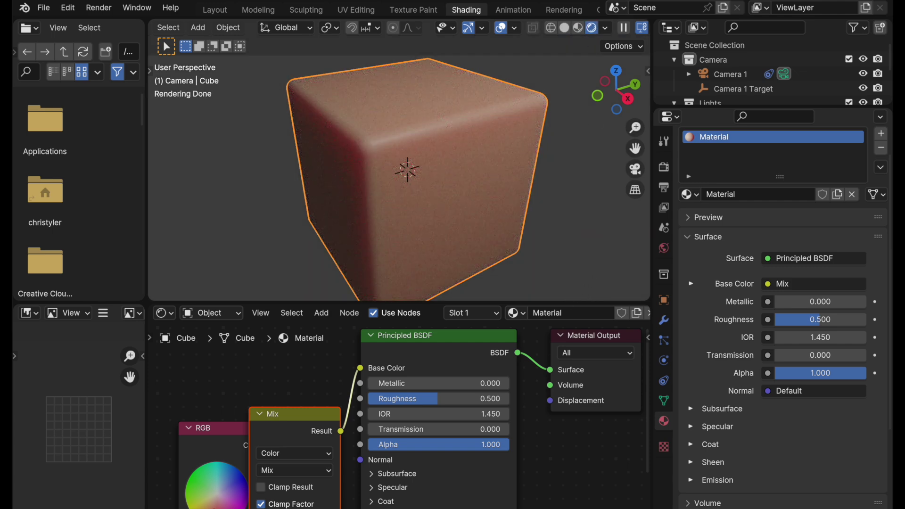
left_click_drag(567, 302, 569, 252)
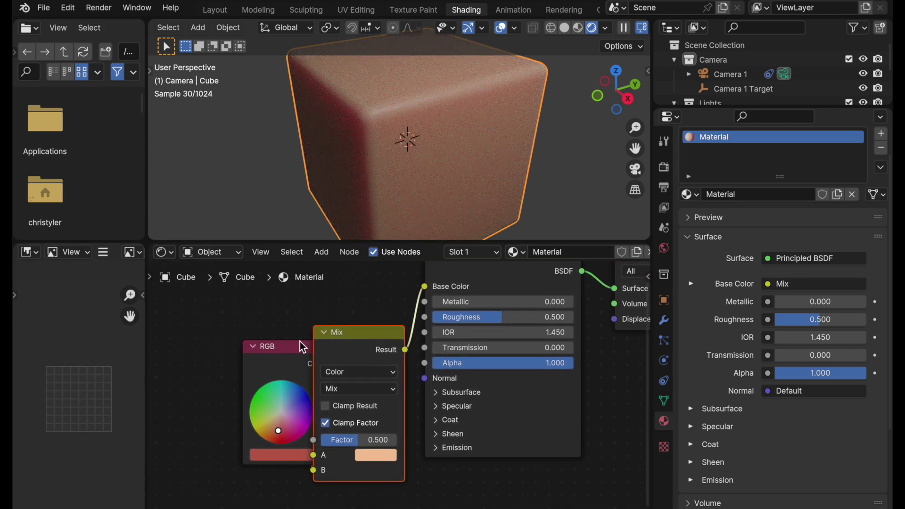
left_click_drag(270, 351, 183, 366)
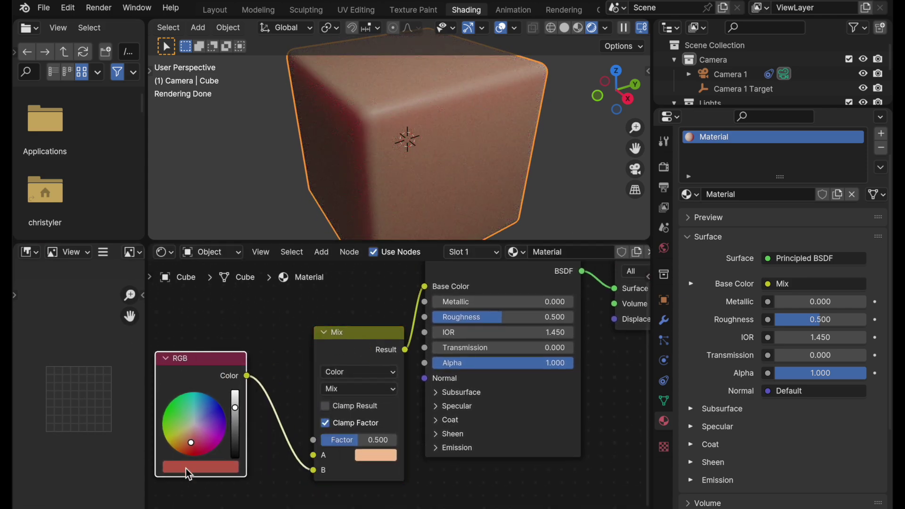
left_click_drag(358, 334, 336, 307)
scroll(354, 339, "up", 2)
scroll(354, 339, "up", 1)
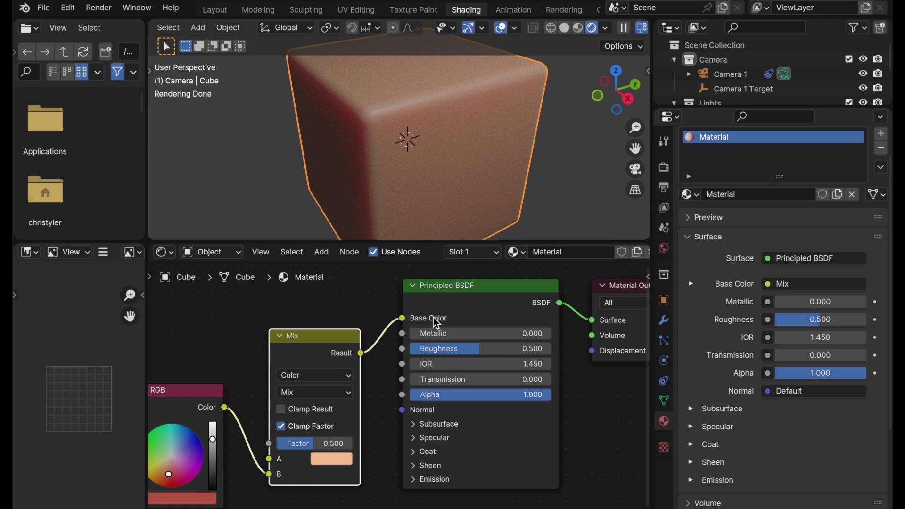
Show the node's subsurface values: Random Walk, scale 19.7", radius 1.000/0.100/0.100, IOR 1.400.
left_click(413, 424)
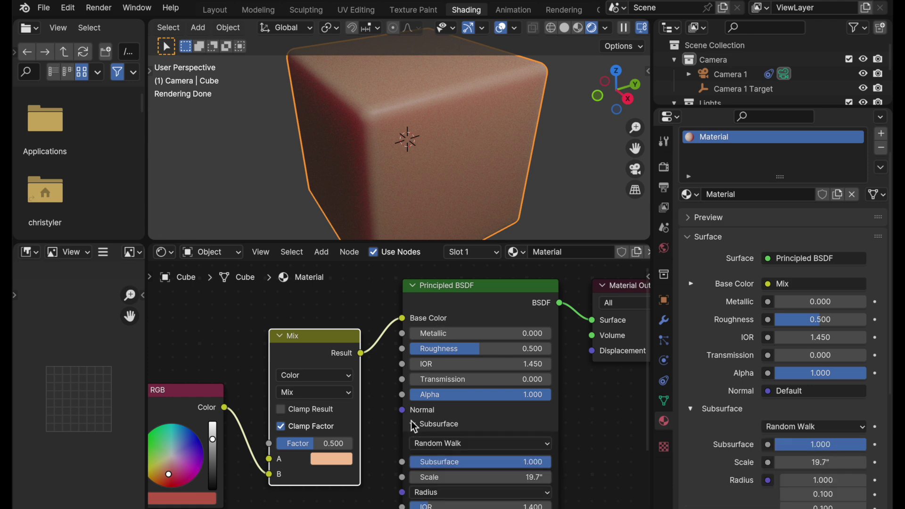
scroll(726, 467, "down", 5)
scroll(725, 470, "down", 1)
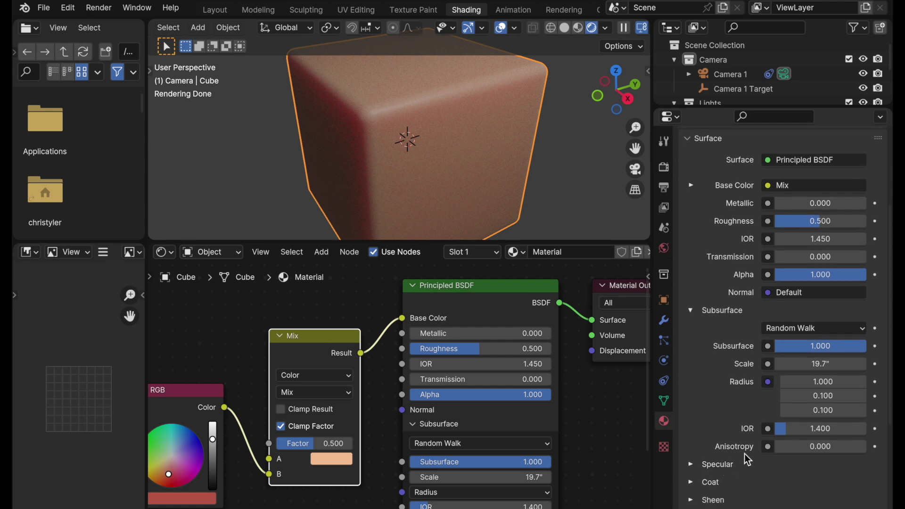